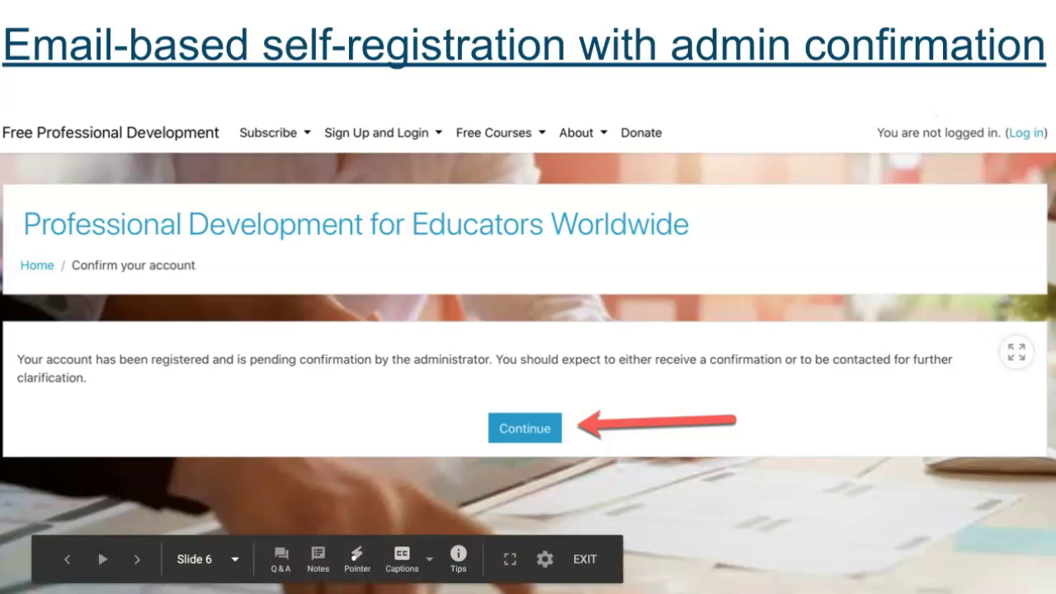
Advance from slide 6 to slide 7, the account confirmation email
{"action": "key", "text": "Right"}
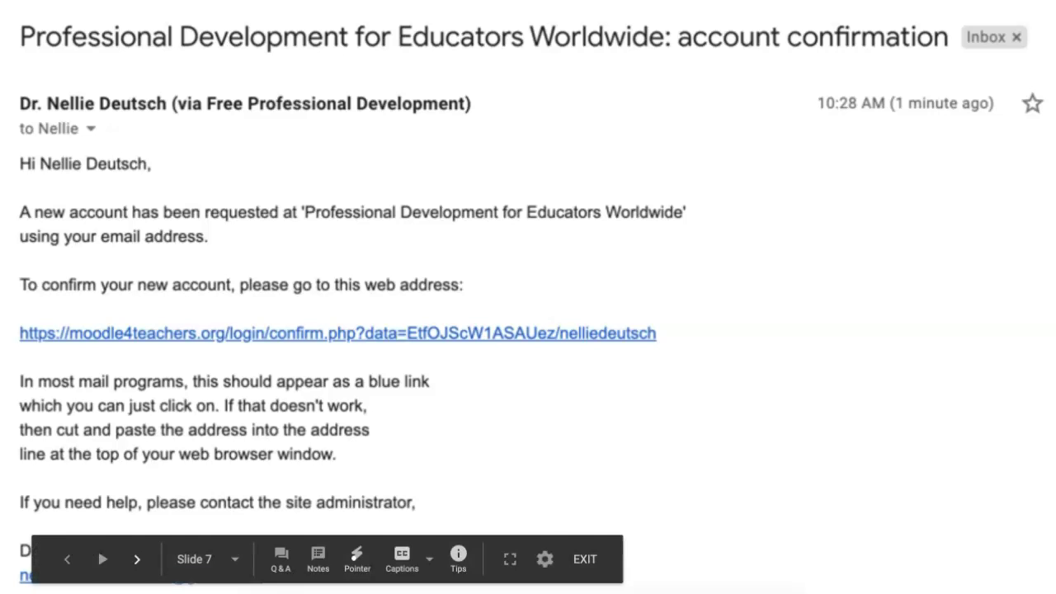
Step past the welcome letter and thank-you slides to the registration-confirmed slide
{"action": "left_click", "coordinate": [137, 559]}
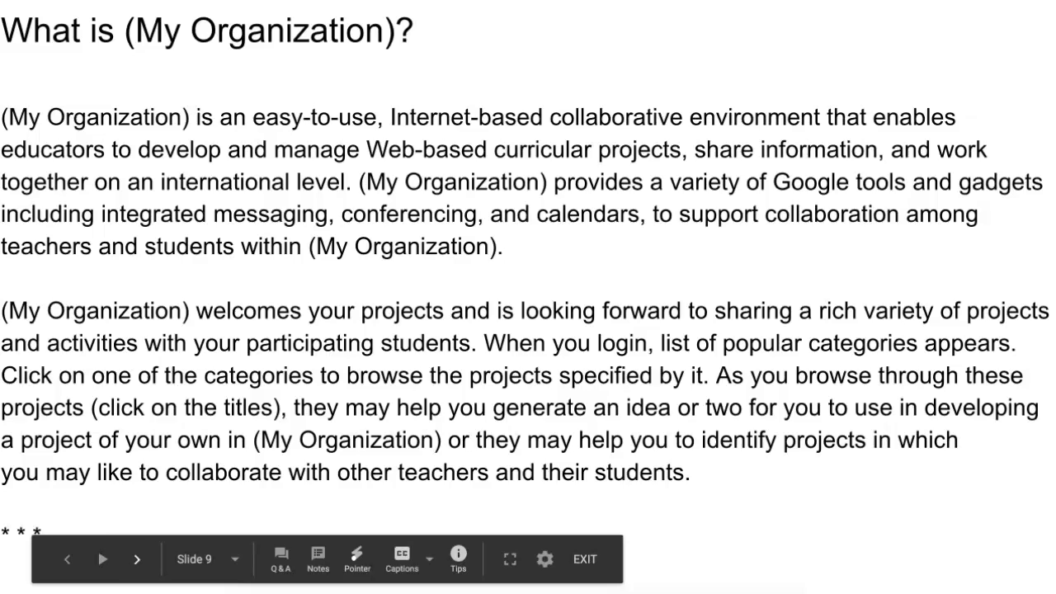
{"action": "key", "text": "Right"}
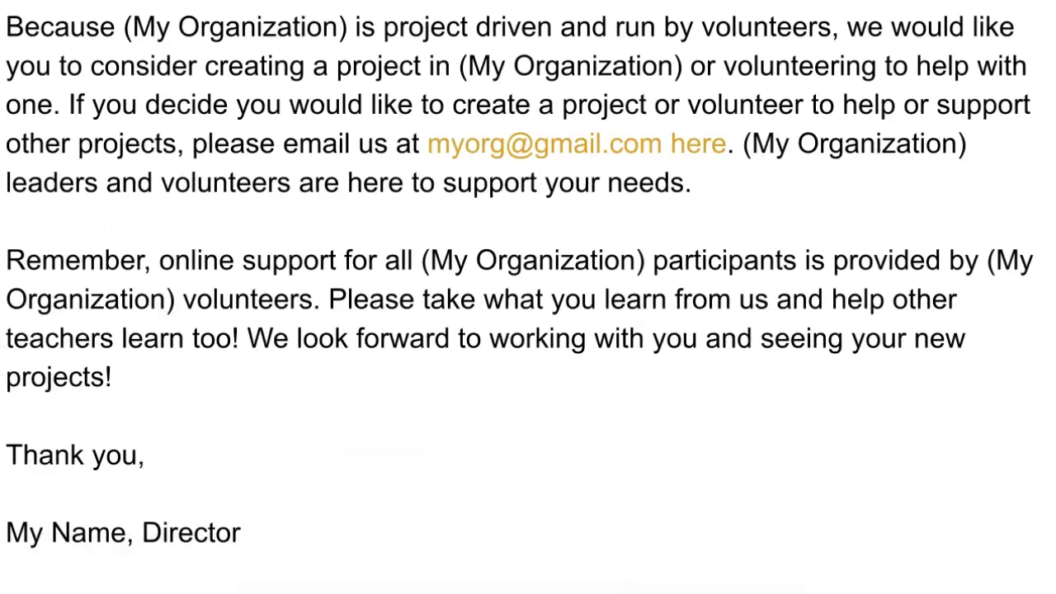
{"action": "left_click", "coordinate": [137, 560]}
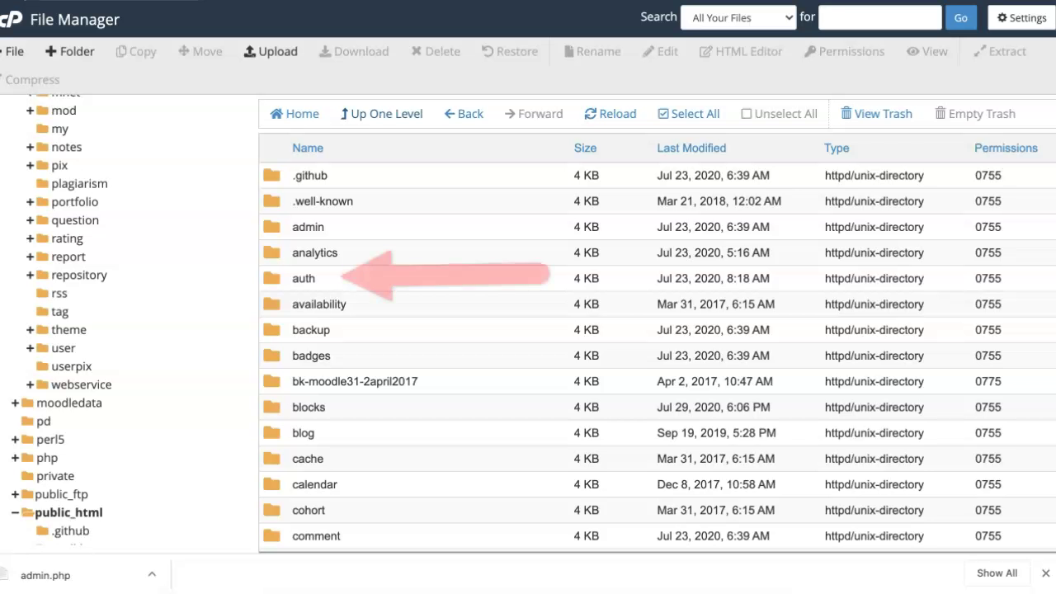
Open the auth/emailadmin/lang/en folder and start editing auth_emailadmin.php
{"action": "double_click", "coordinate": [304, 278]}
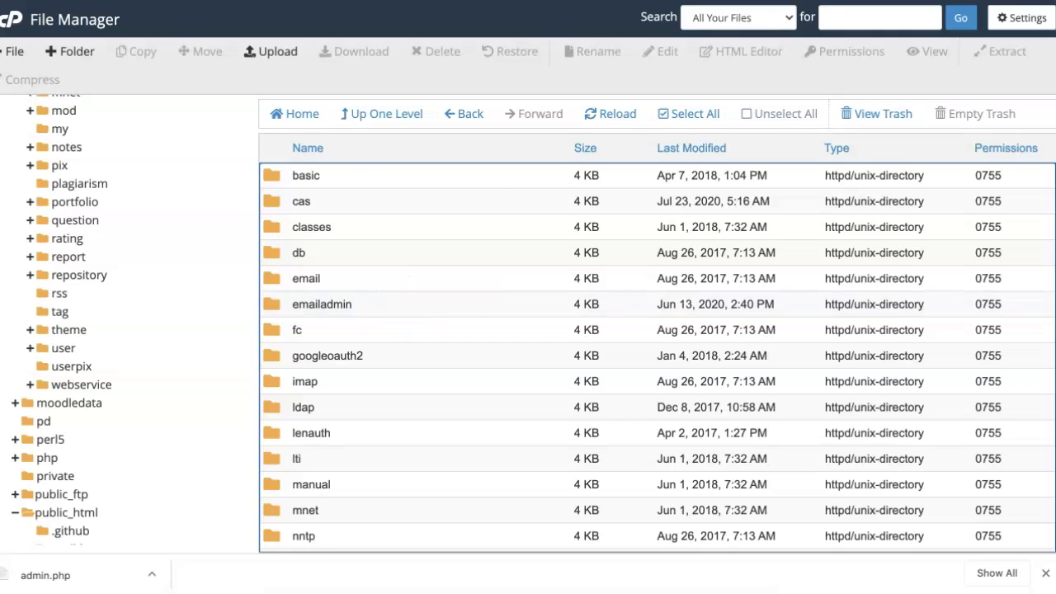
{"action": "double_click", "coordinate": [322, 304]}
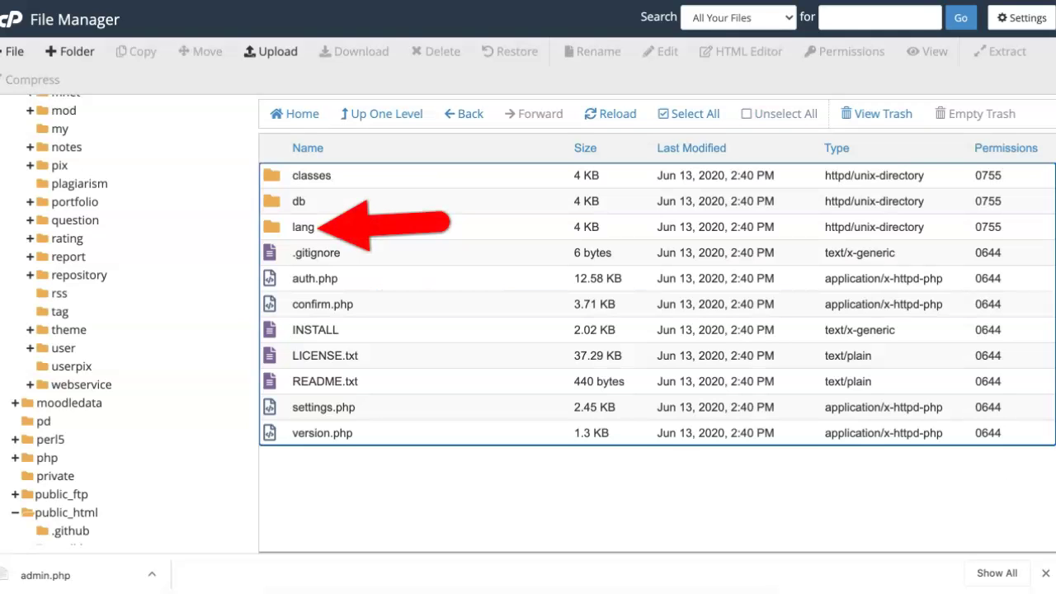
{"action": "double_click", "coordinate": [303, 227]}
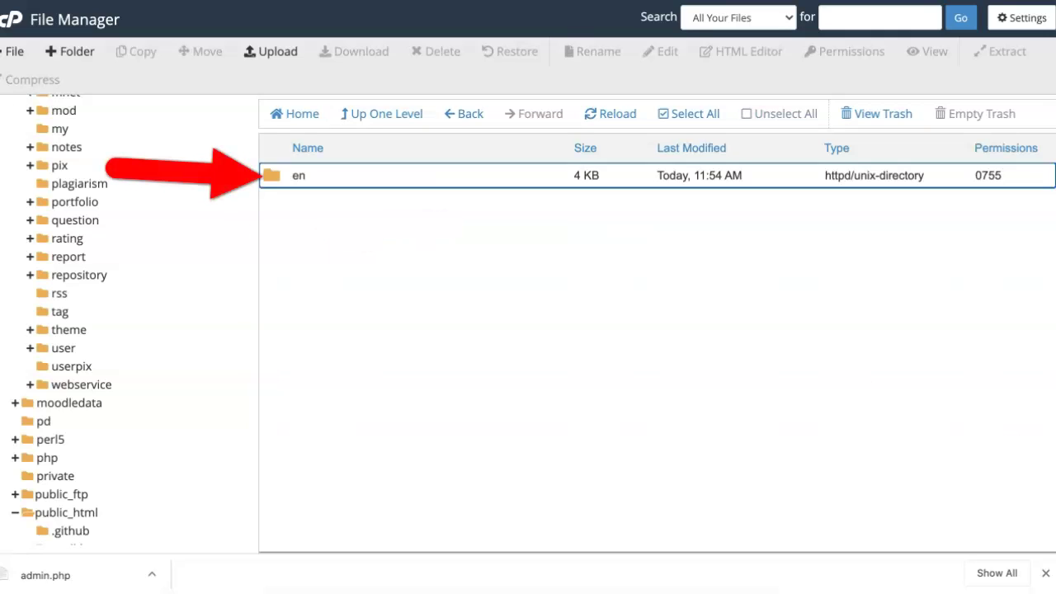
{"action": "double_click", "coordinate": [299, 175]}
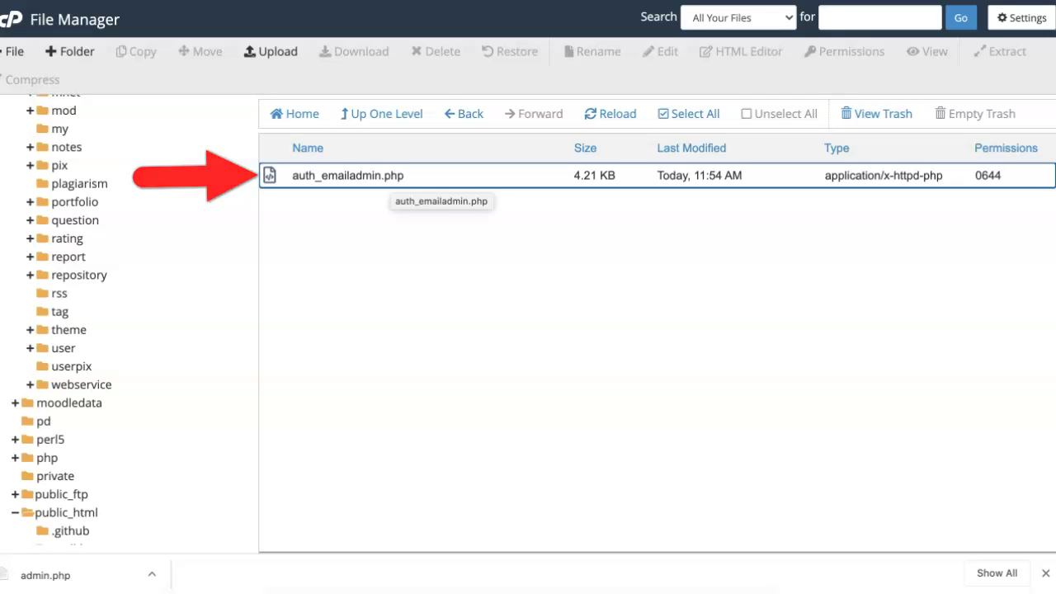
{"action": "right_click", "coordinate": [271, 177]}
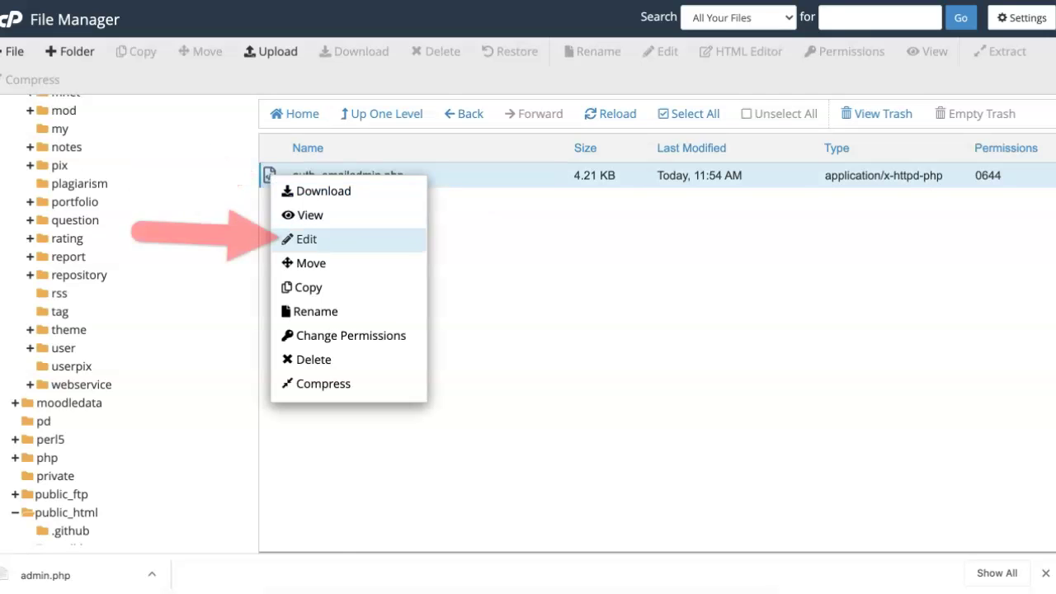
{"action": "left_click", "coordinate": [306, 239]}
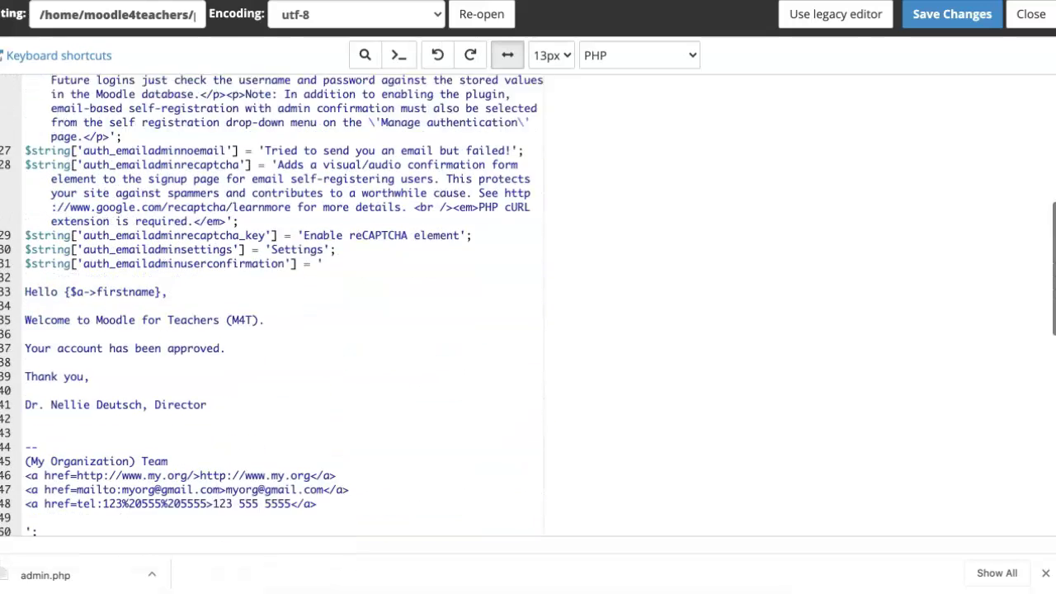
{"action": "scroll", "coordinate": [528, 305], "scroll_direction": "down", "scroll_amount": 2}
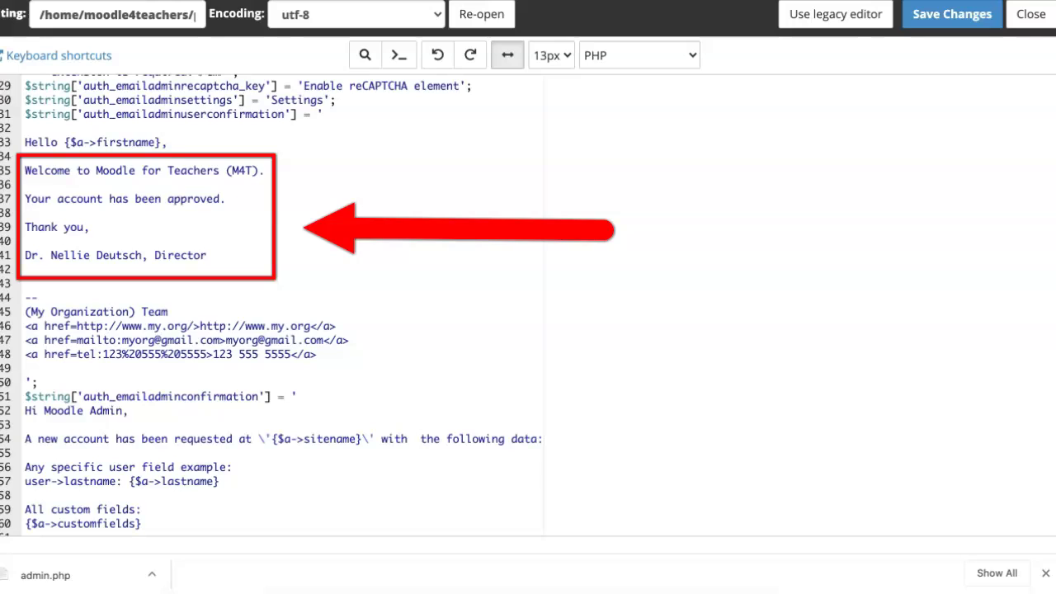
{"action": "left_click_drag", "start_coordinate": [25, 170], "coordinate": [207, 255]}
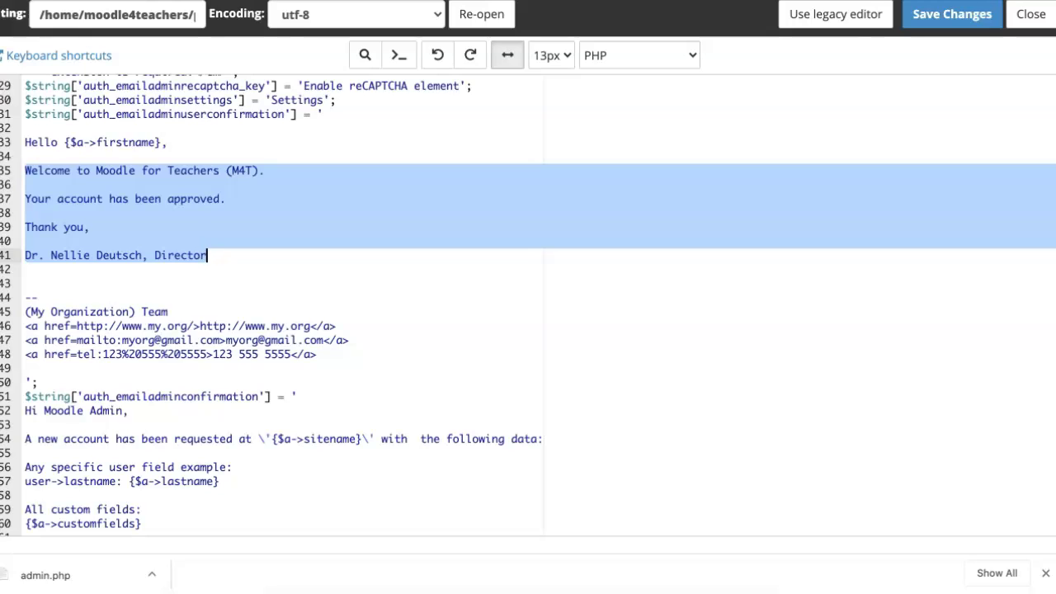
{"action": "key", "text": "Down"}
{"action": "key", "text": "Down"}
{"action": "key", "text": "Down"}
{"action": "key", "text": "shift+Home"}
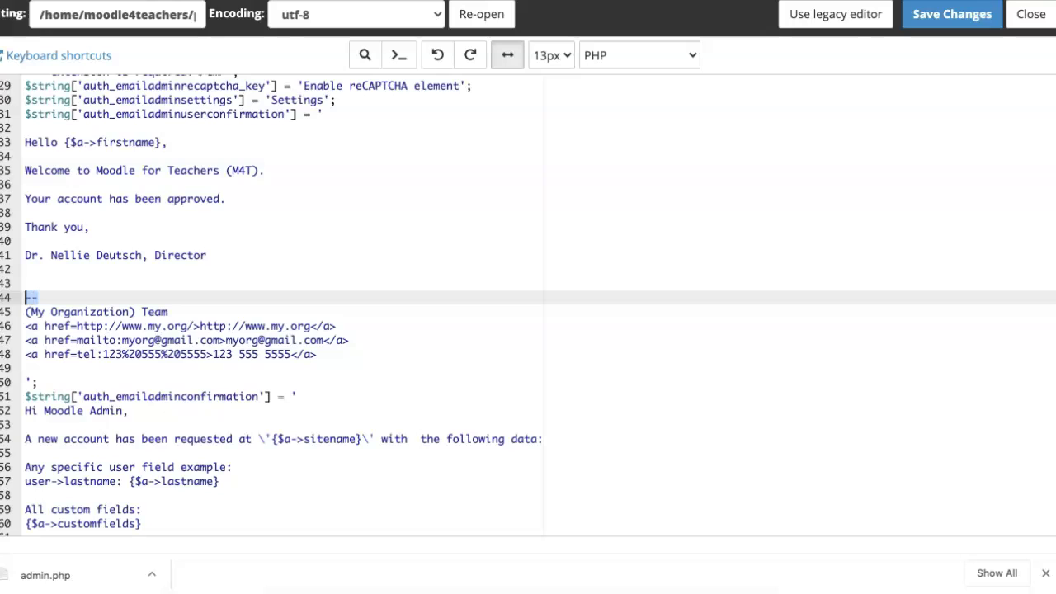
{"action": "key", "text": "Up"}
{"action": "key", "text": "Up"}
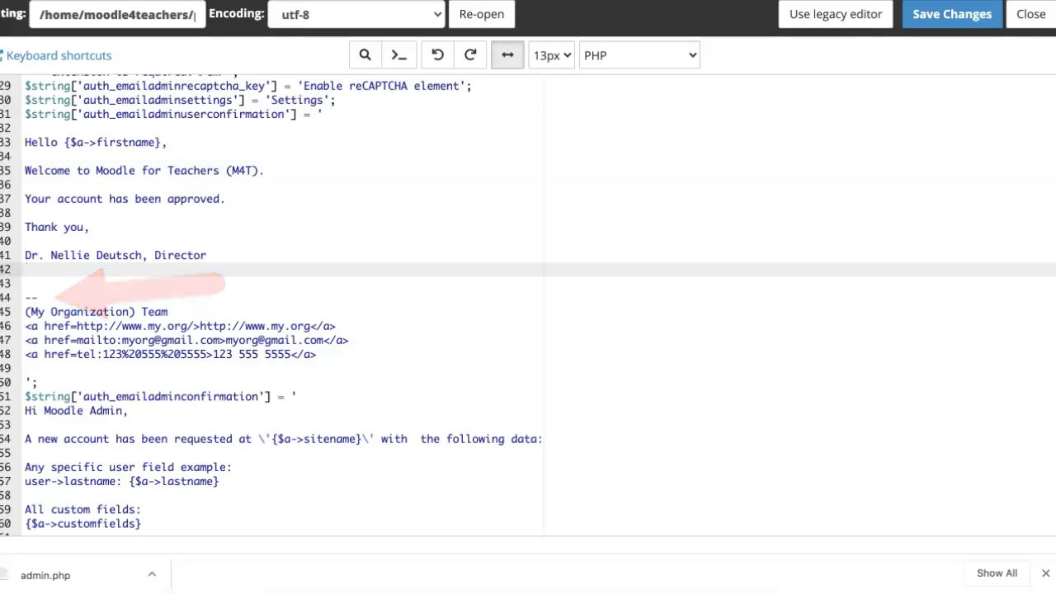
{"action": "scroll", "coordinate": [528, 305], "scroll_direction": "up", "scroll_amount": 4}
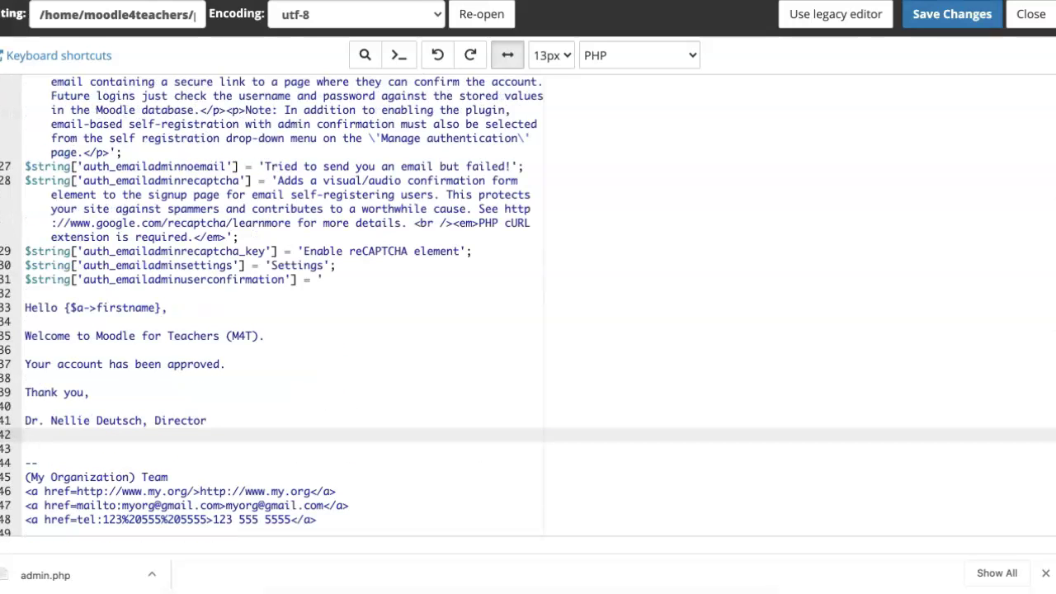